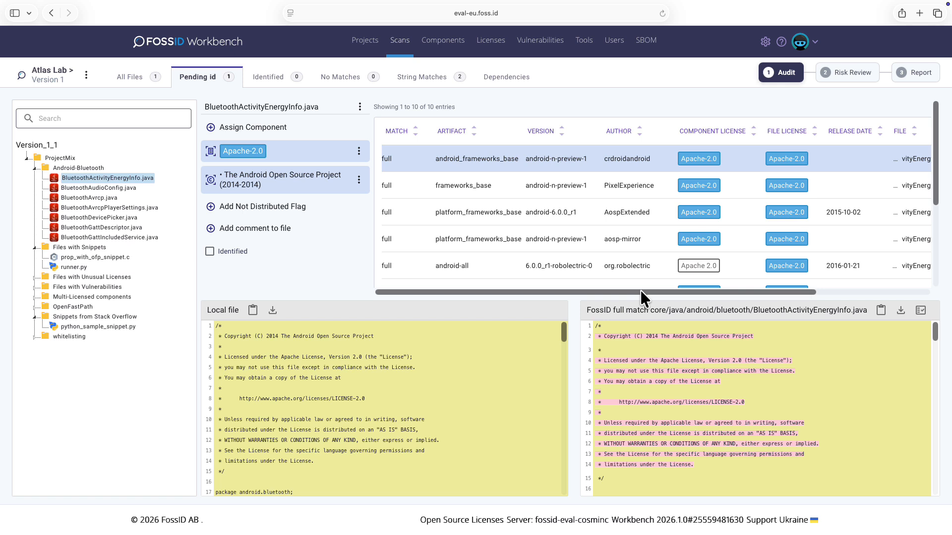
Assign the matched android_frameworks_base component to BluetoothActivityEnergyInfo.java and mark the file as identified.
left_click(921, 311)
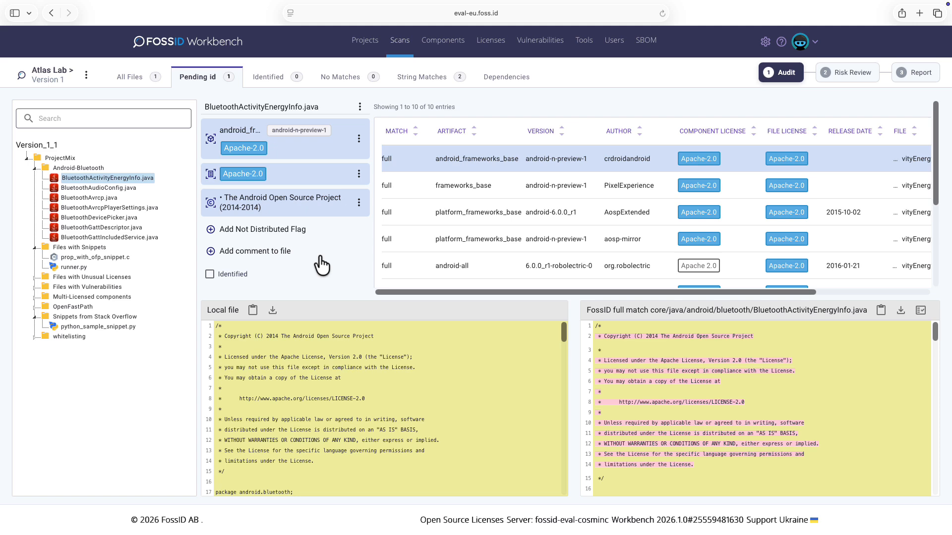
left_click(209, 274)
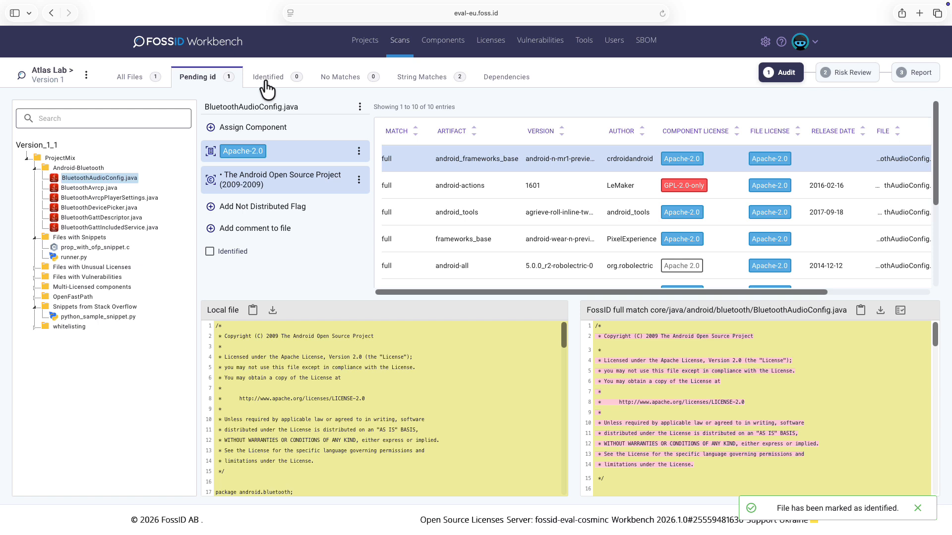
Review the list of identified files, then return to all files.
left_click(267, 80)
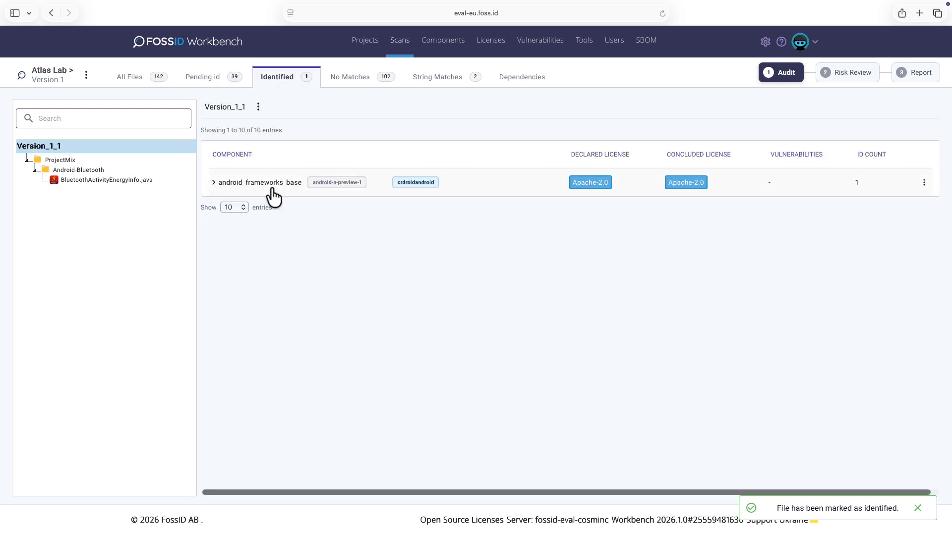
left_click(121, 82)
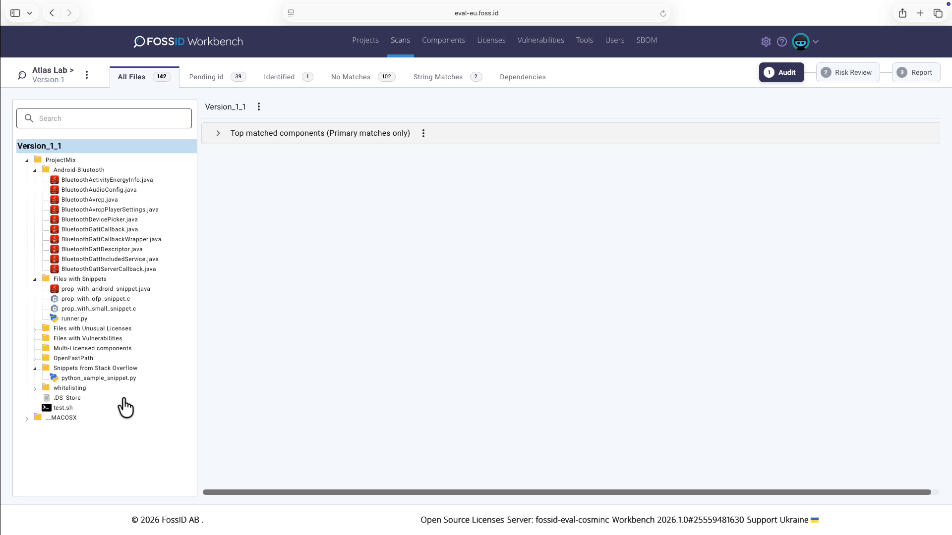
Add a SNIPPET-type BSD-3-Clause license to python_sample_snippet.py in Snippets from Stack Overflow.
left_click(124, 378)
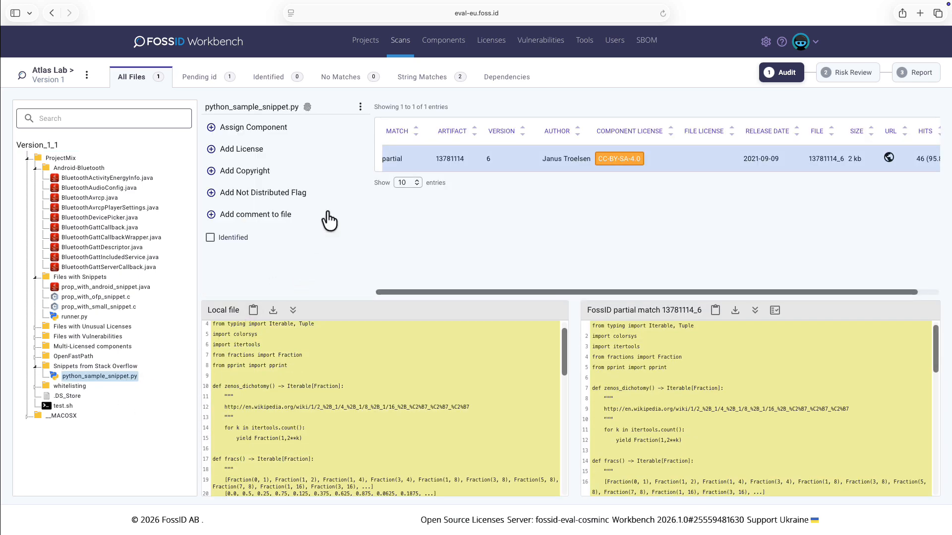
left_click(252, 154)
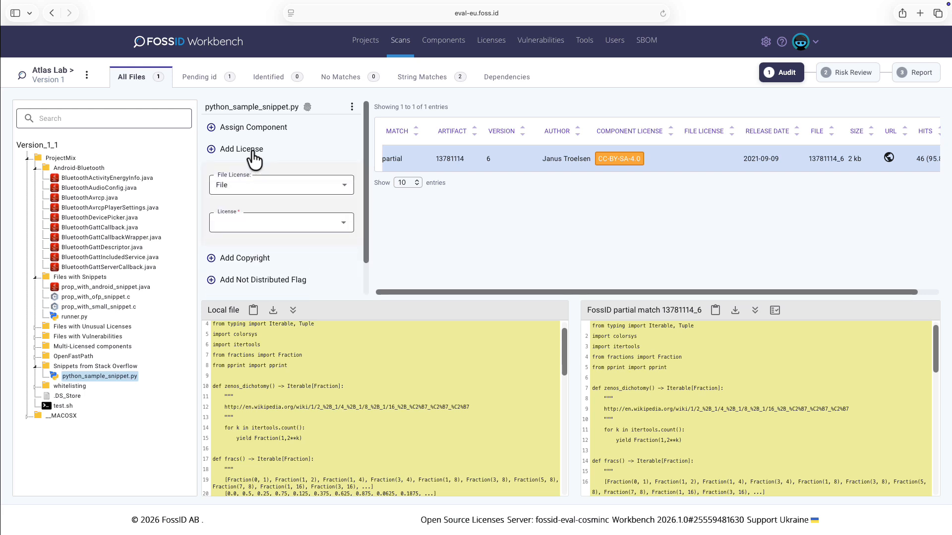
left_click(343, 187)
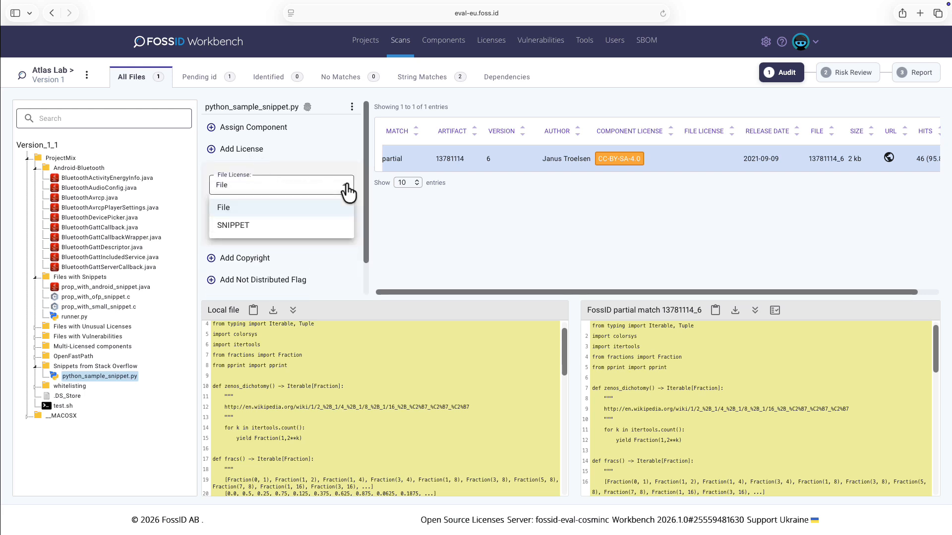
left_click(324, 229)
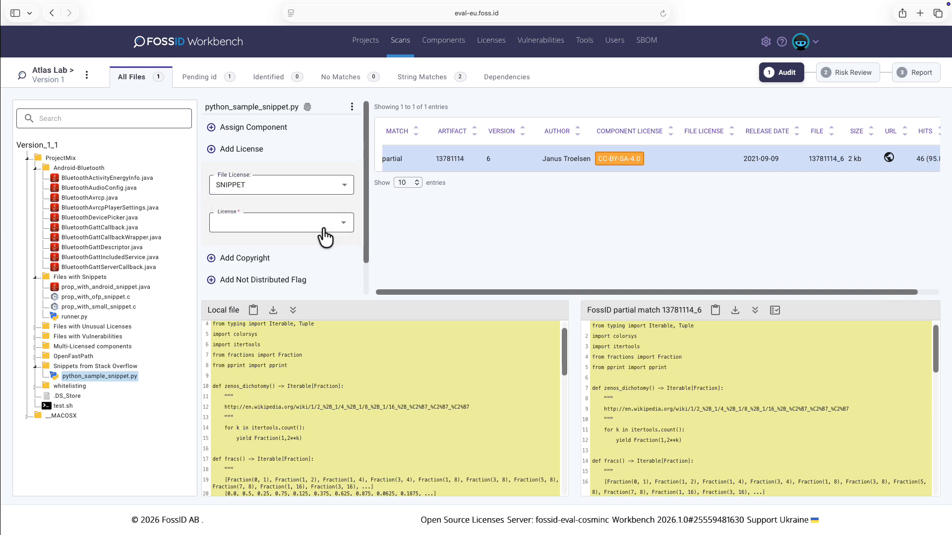
left_click(330, 222)
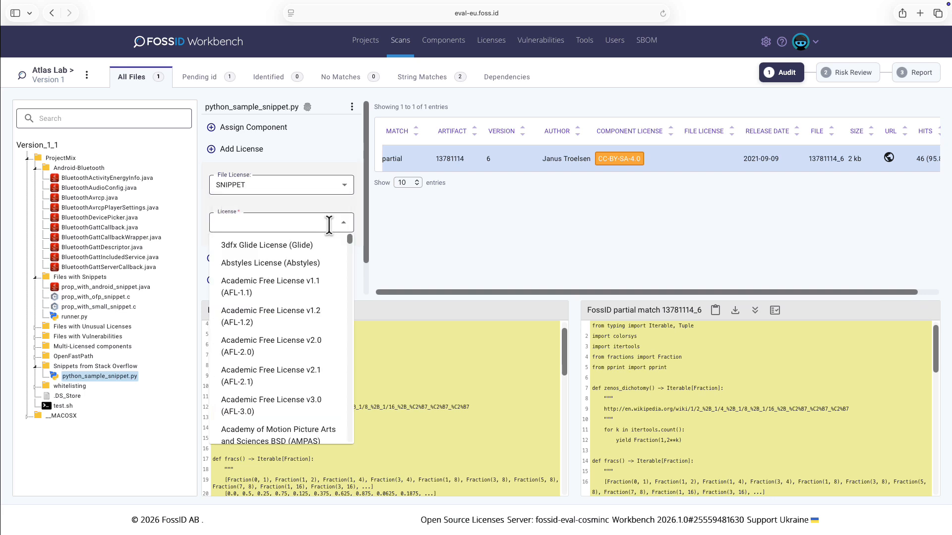
type("bsd")
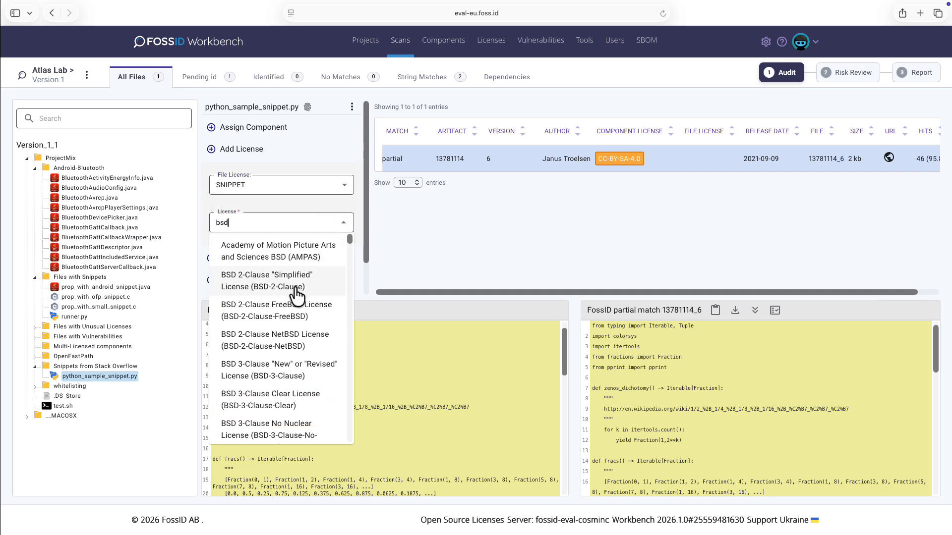
left_click(312, 371)
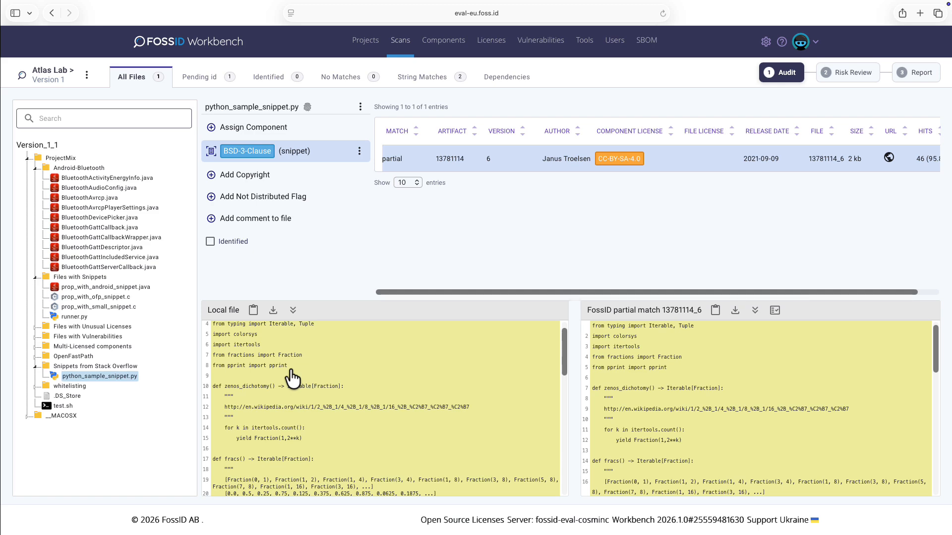
left_click(284, 224)
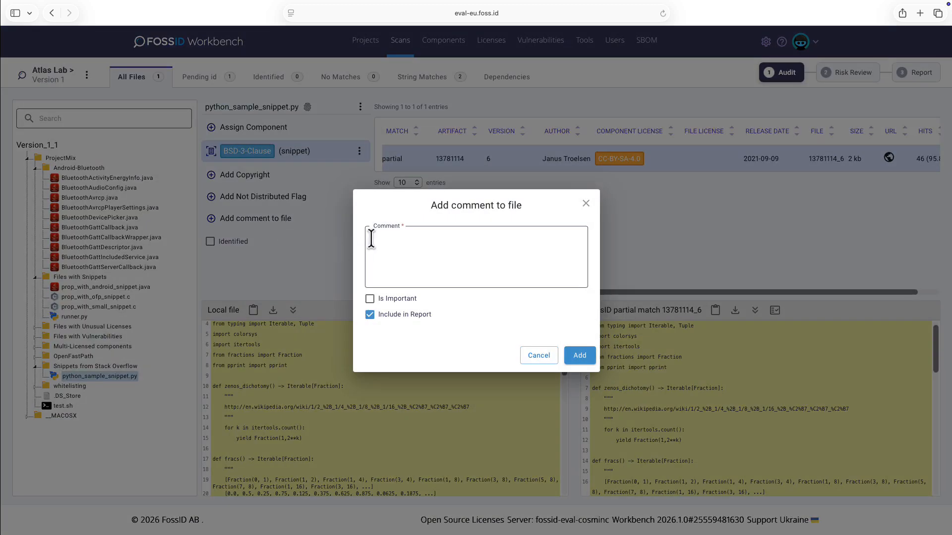
key("ctrl+v")
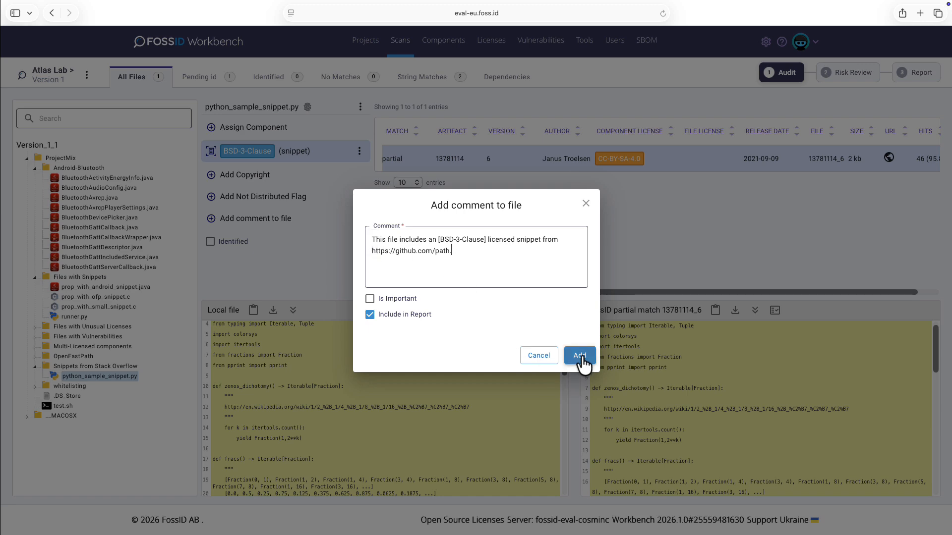
left_click(580, 356)
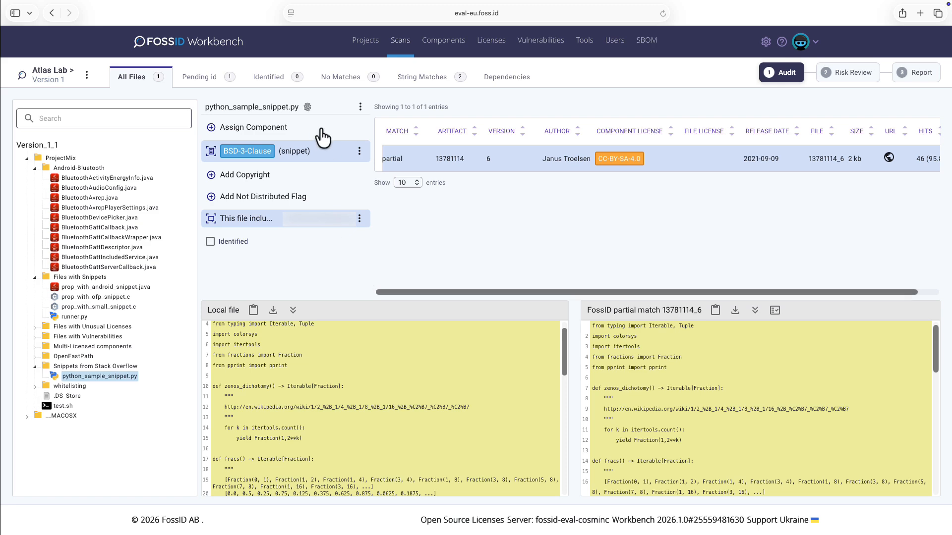
Reuse the BSD-3-Clause identification from scan Version_1_196 for python_sample_snippet.py.
mouse_move(307, 114)
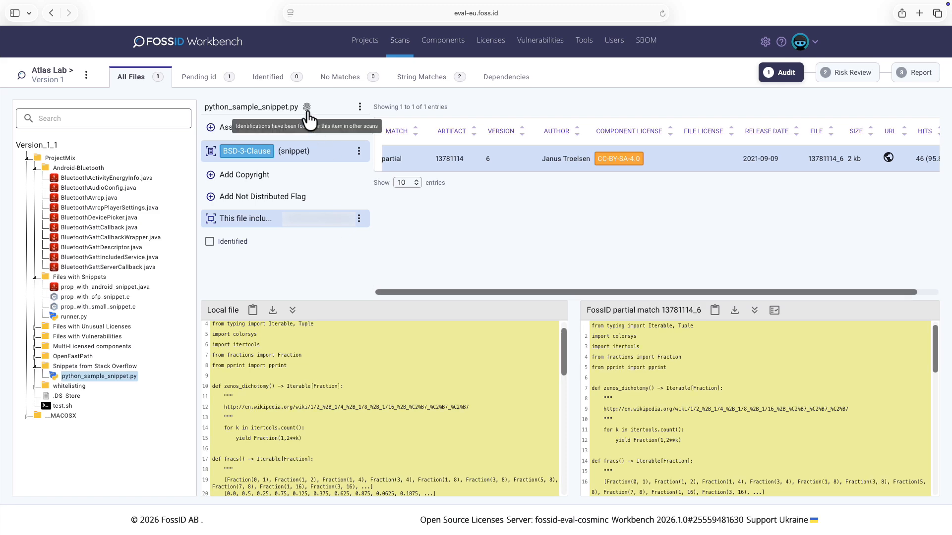
left_click(307, 108)
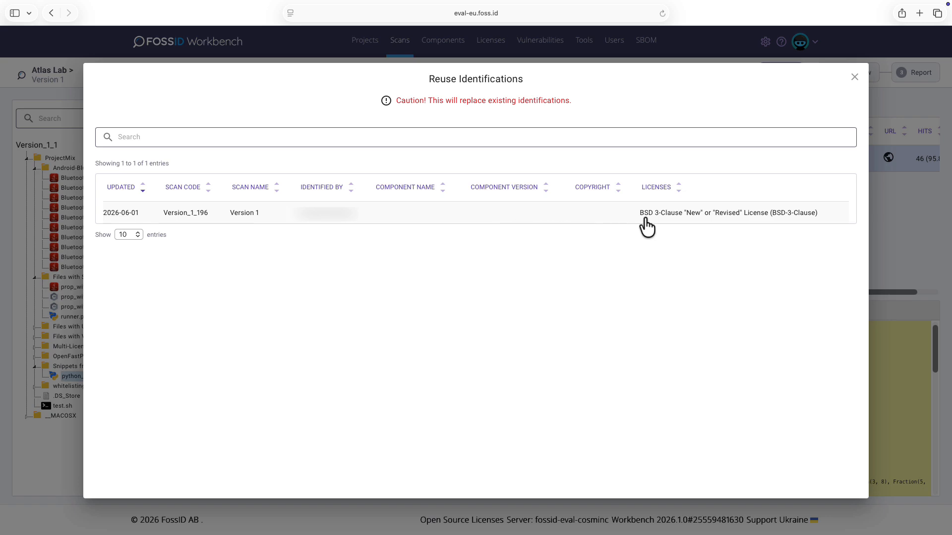
left_click(618, 218)
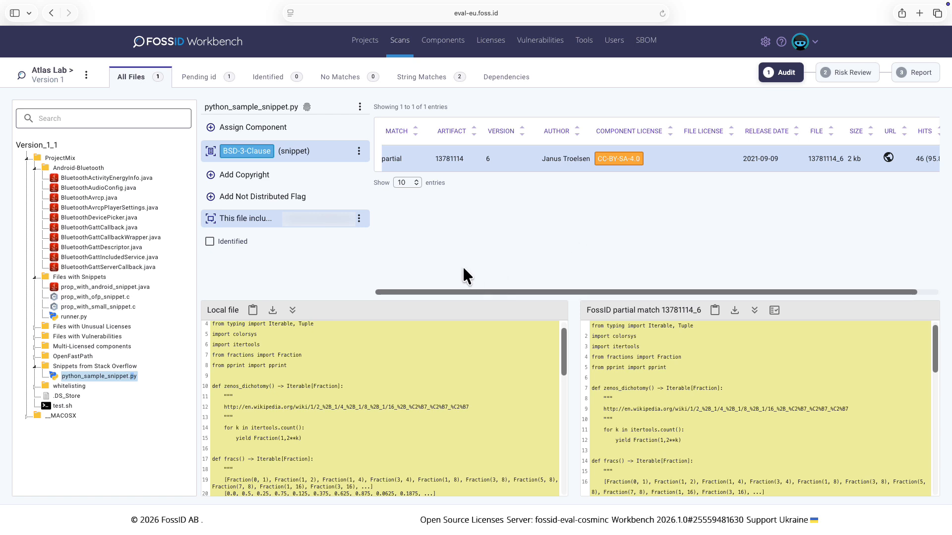
Mark Doxyfile in the OpenFastPath folder as identified without identification information.
left_click(34, 357)
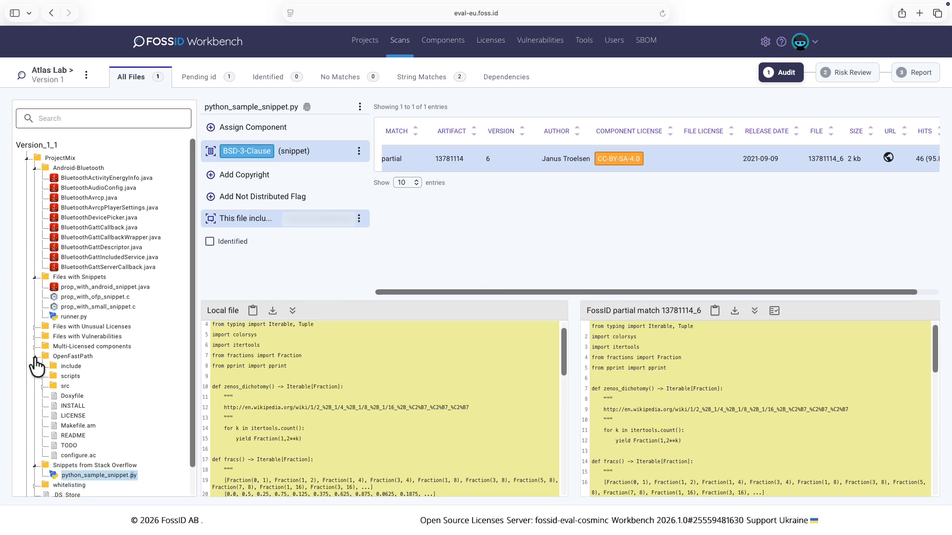
left_click(73, 396)
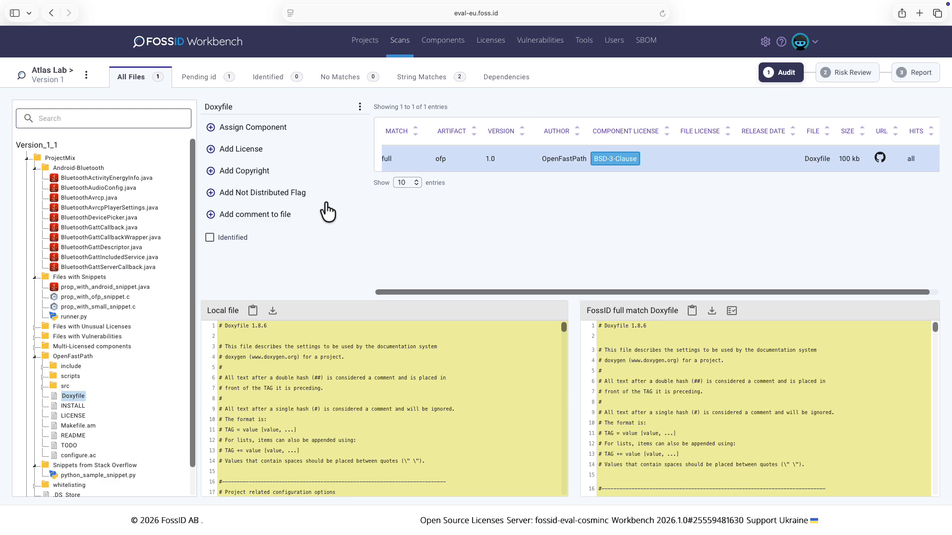
left_click(210, 238)
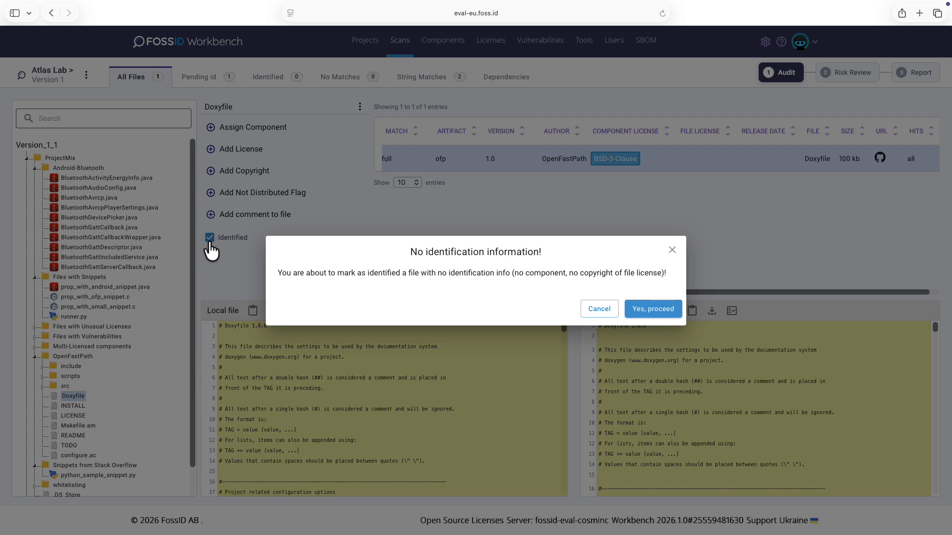
left_click(644, 309)
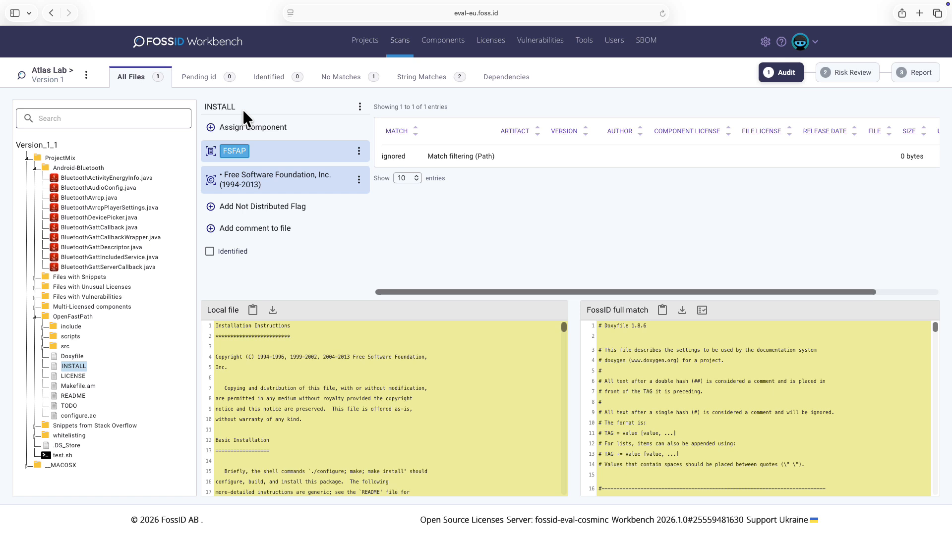
Open the Android-Bluetooth folder and expand its top matched component android_frameworks_base to list its files.
left_click(91, 170)
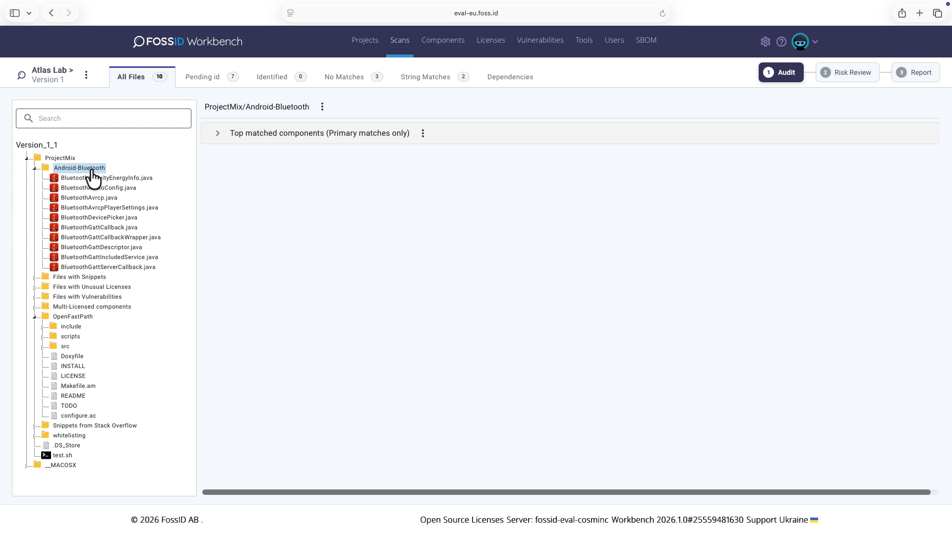
left_click(218, 134)
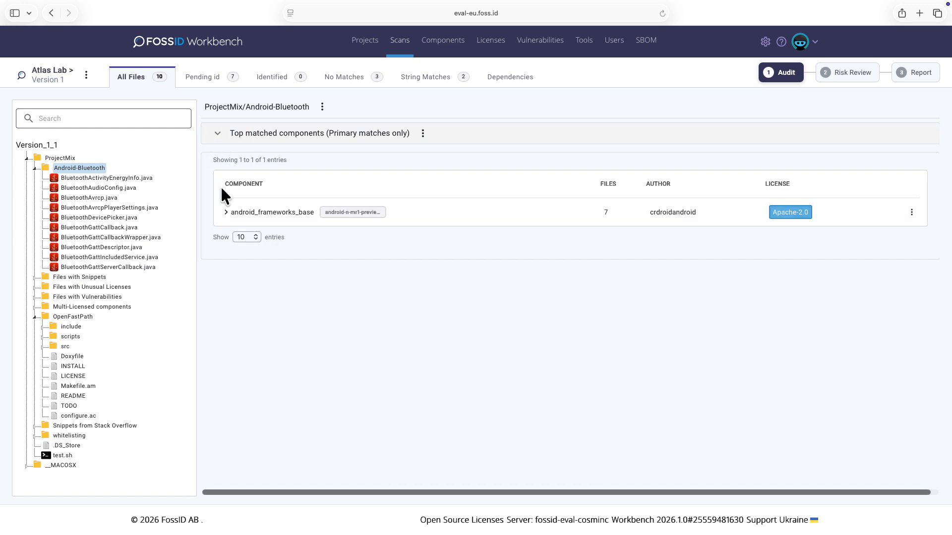
left_click(226, 212)
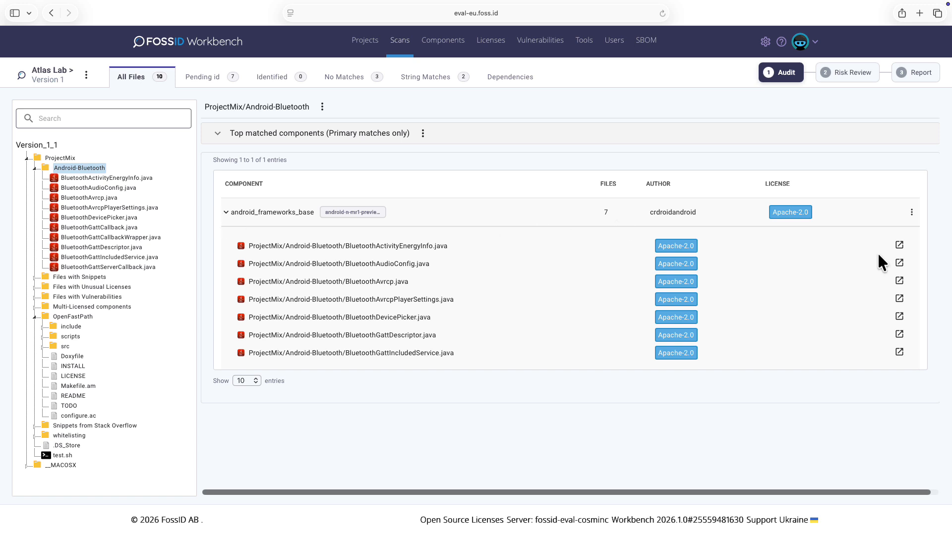
left_click(911, 213)
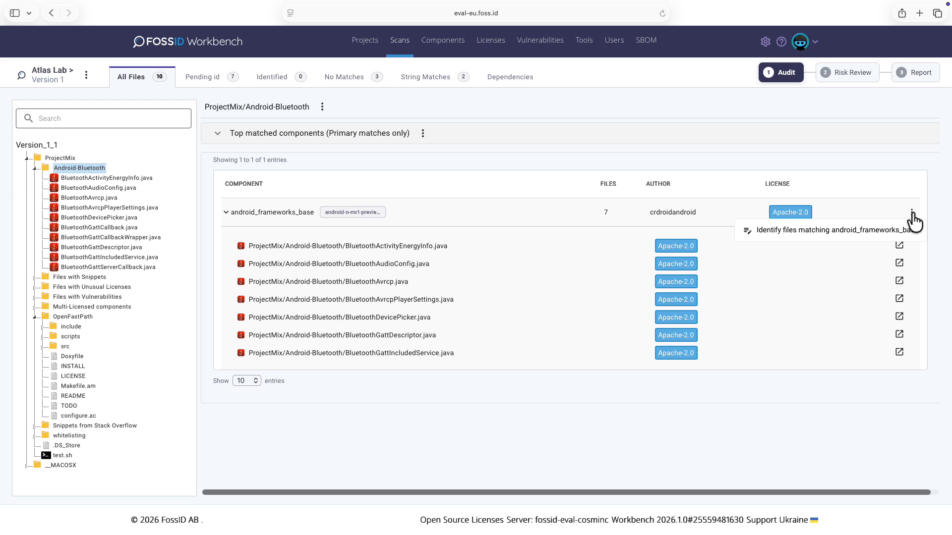
left_click(865, 241)
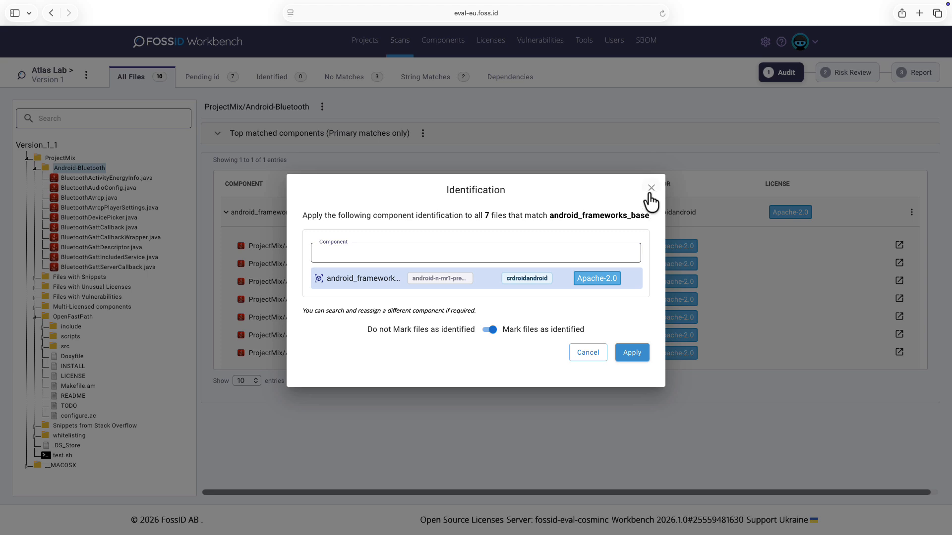
left_click(650, 189)
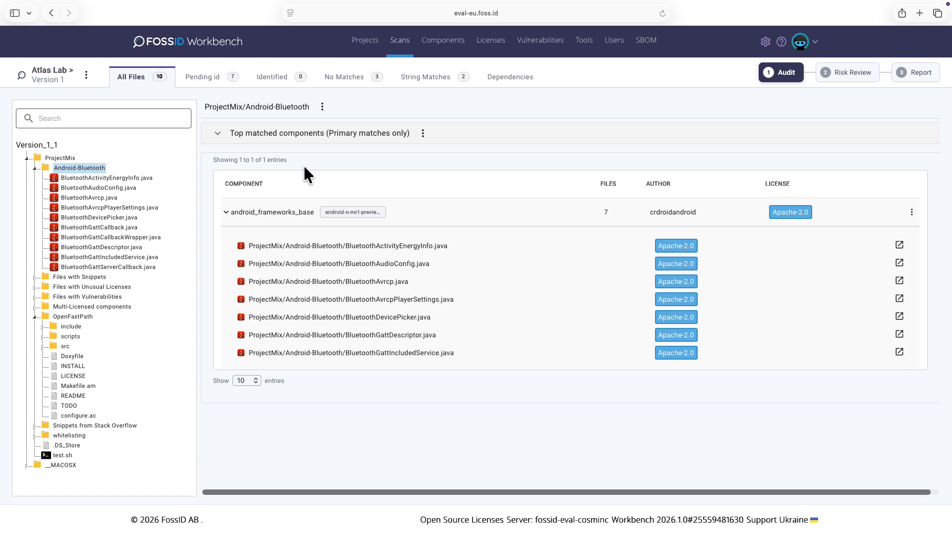
Open Folder Identification for the Android-Bluetooth folder and review its target, file filter and distribution options.
left_click(322, 107)
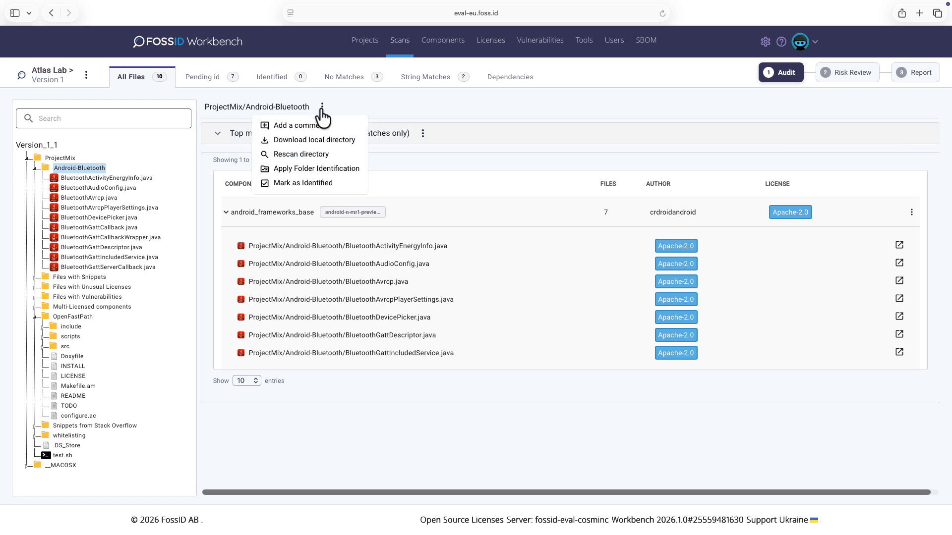
left_click(325, 171)
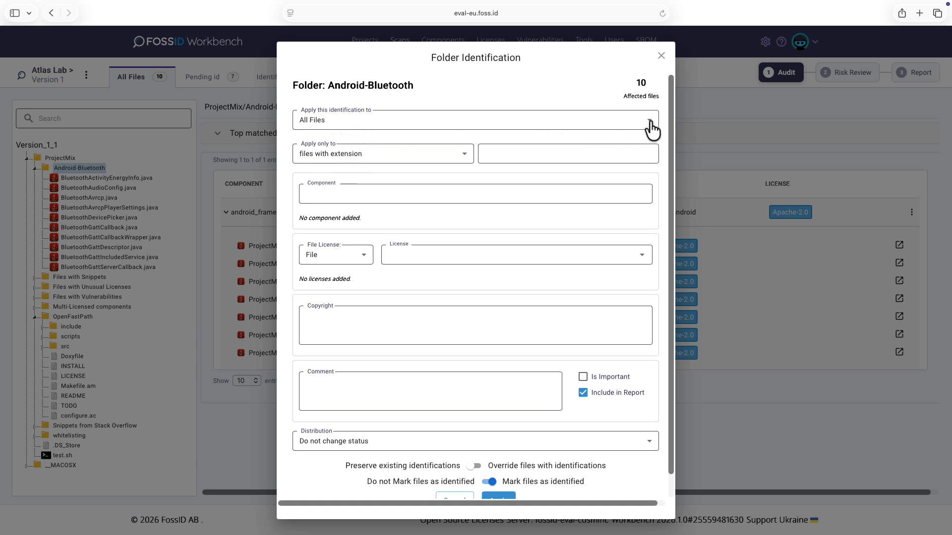
left_click(649, 124)
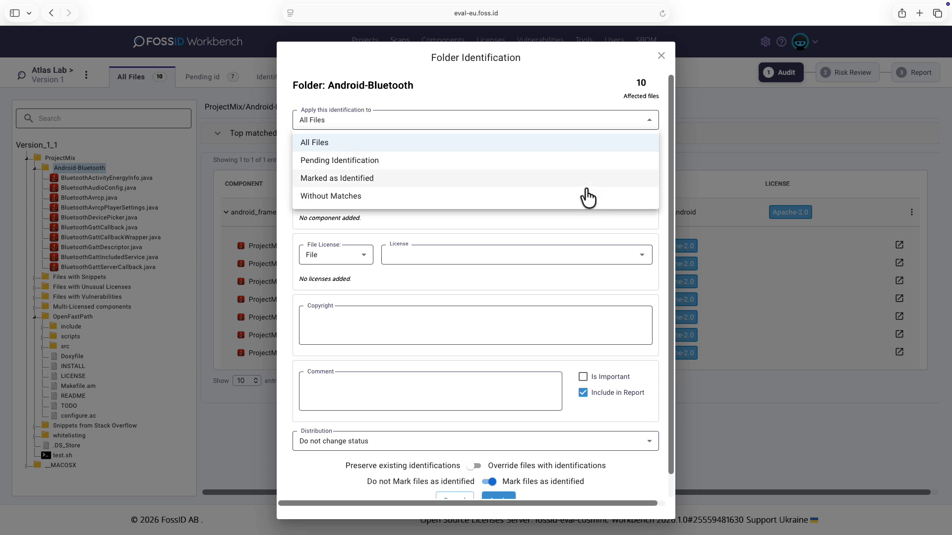
left_click(287, 131)
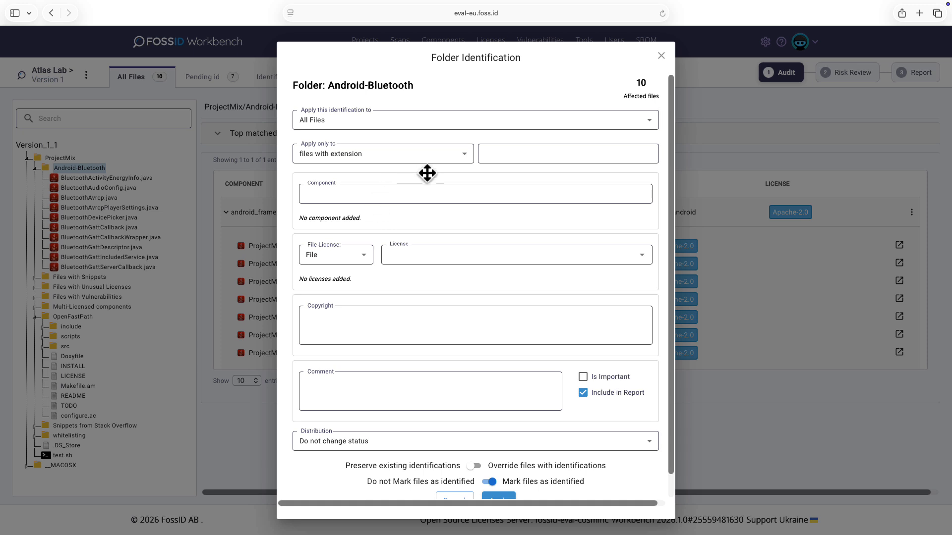
left_click(464, 155)
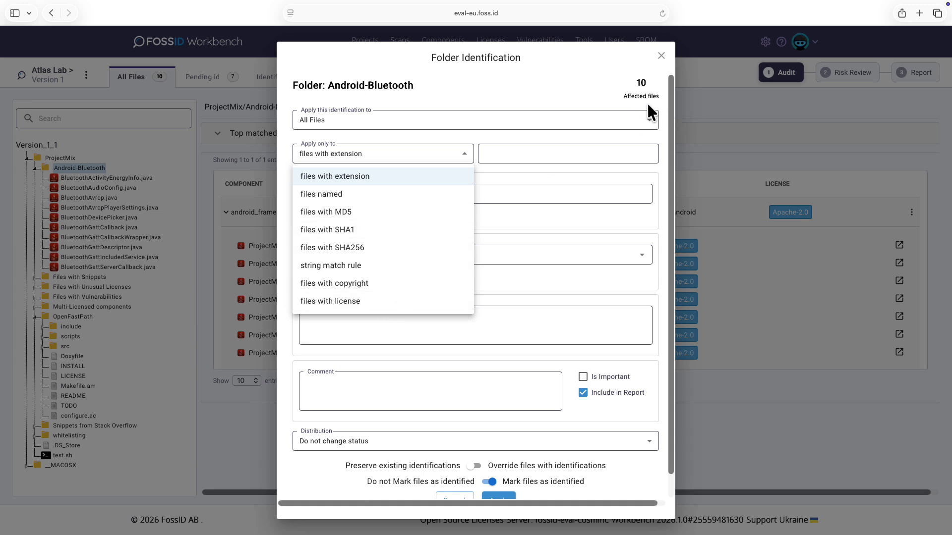
left_click(561, 102)
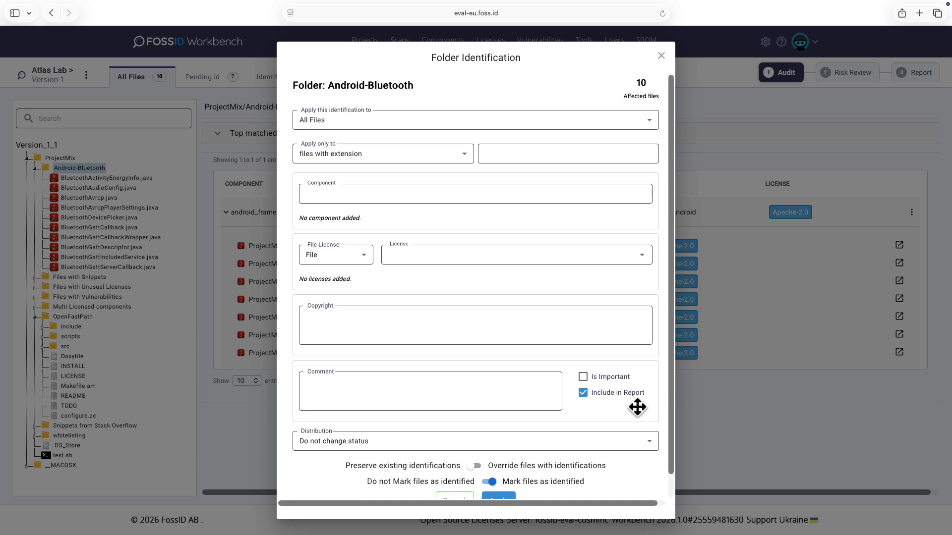
left_click(398, 448)
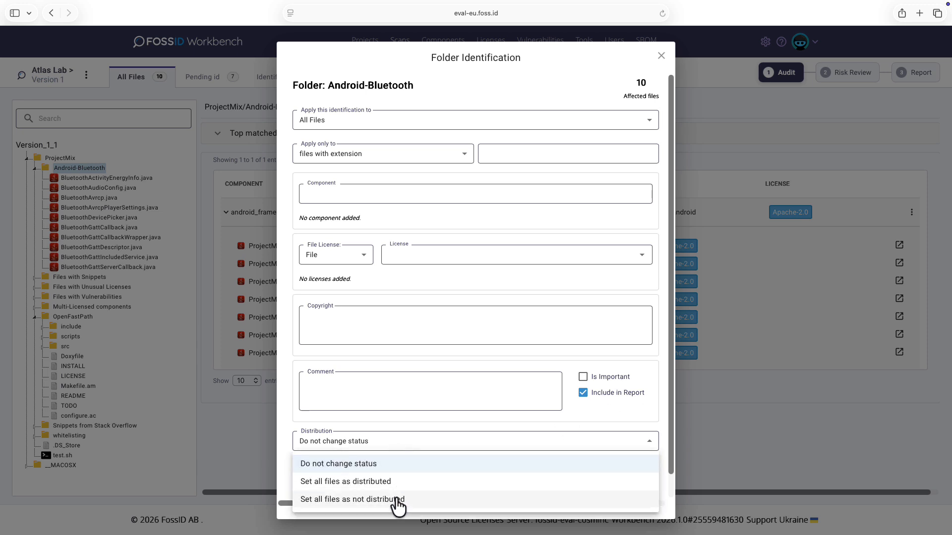
left_click(287, 474)
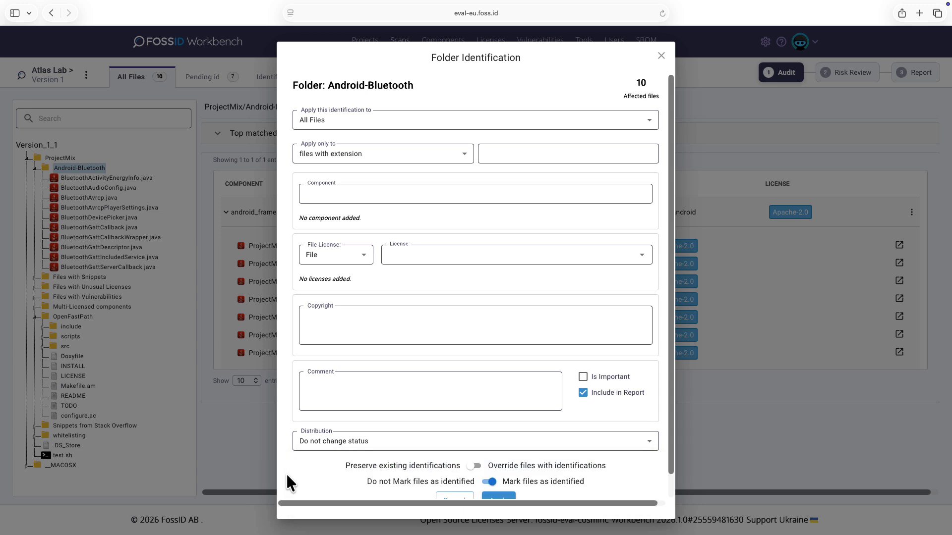
scroll(287, 475, "down", 1)
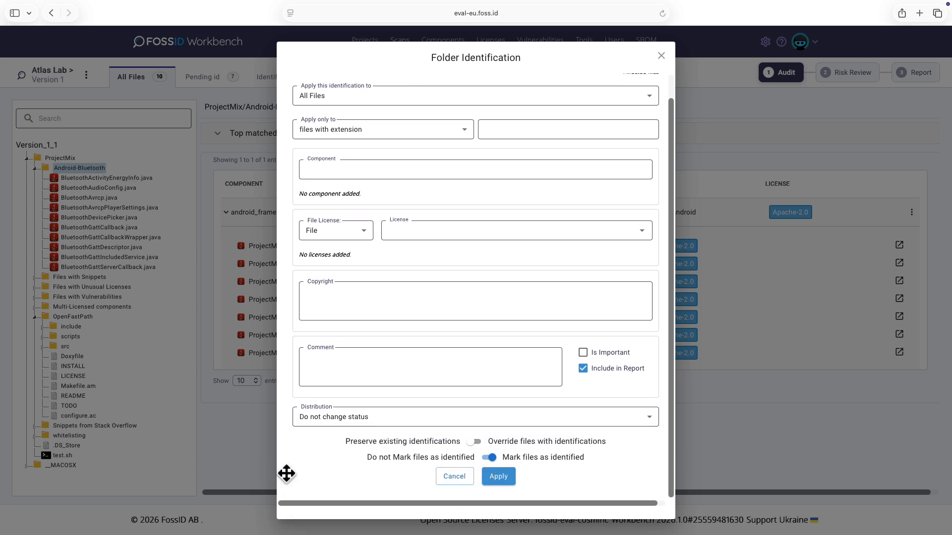